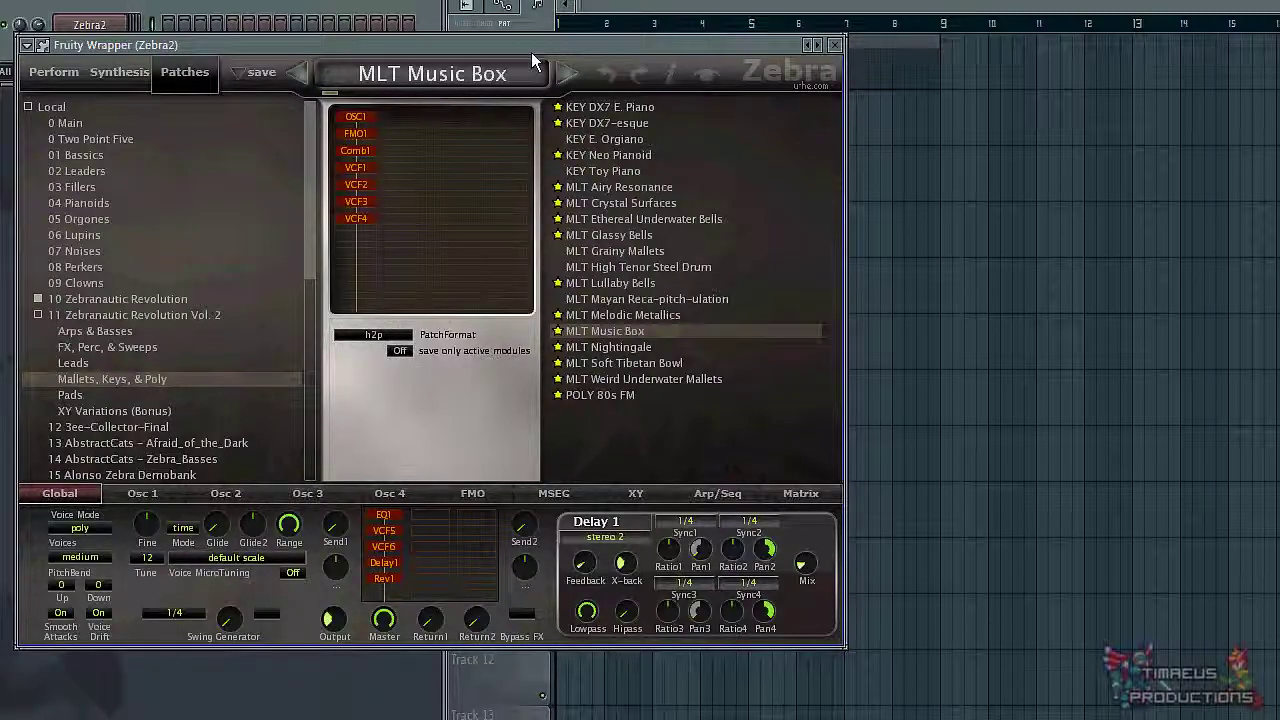
Step: Show the MLT Music Box patch information and open the options of Zebra2's MIDI CC #1 (Modulation wheel) parameter in the browser
click(672, 76)
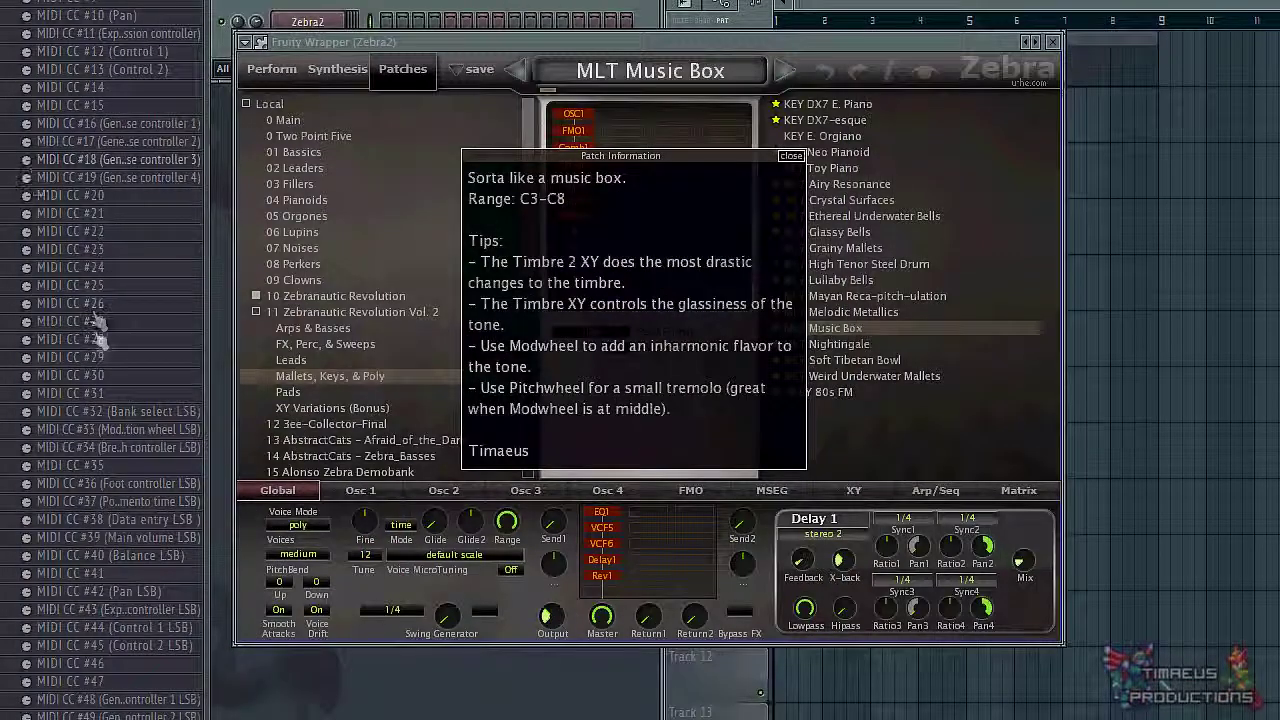
scroll(105, 320, up, 5)
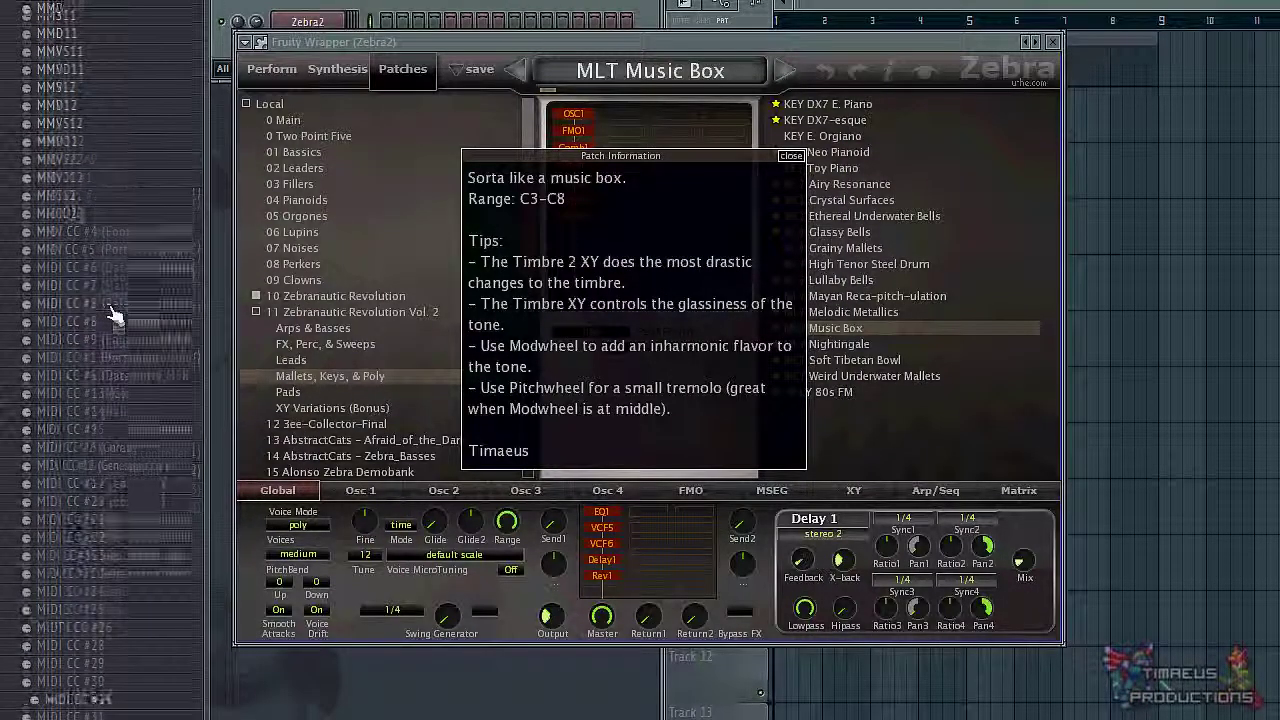
scroll(112, 314, up, 3)
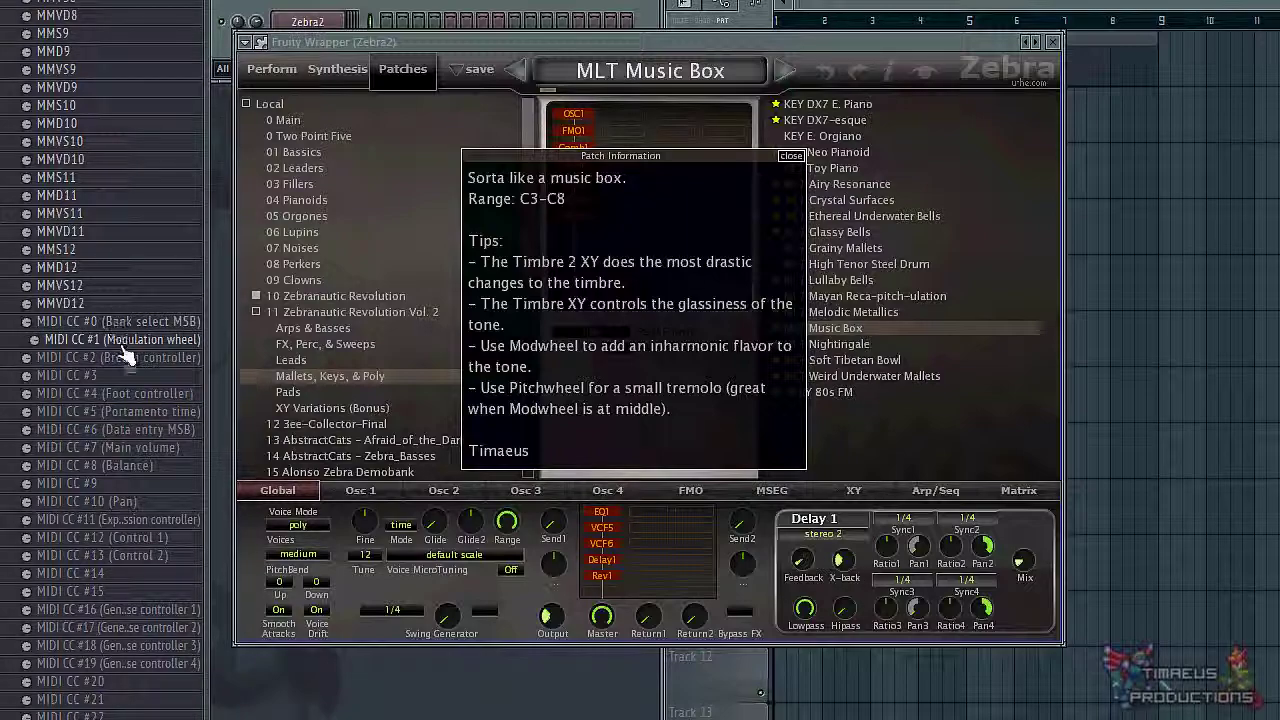
right_click(125, 341)
click(175, 451)
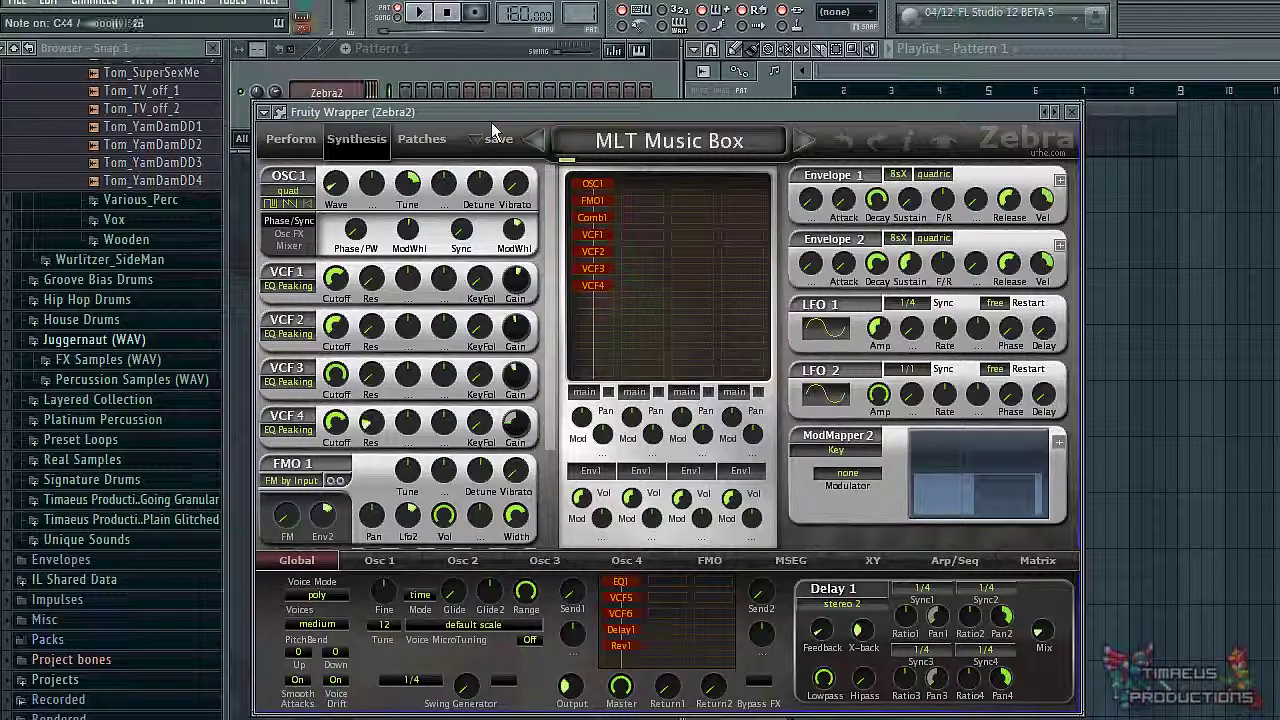
Step: Move Zebra2's Timbre 2 and Timbre XY performance controls into their upper-right quadrants
click(316, 139)
mouse_move(600, 291)
mouse_down()
mouse_move(643, 251)
mouse_move(606, 297)
mouse_up()
mouse_move(424, 279)
mouse_down()
mouse_move(429, 263)
mouse_move(400, 294)
mouse_move(426, 307)
mouse_move(428, 275)
mouse_up()
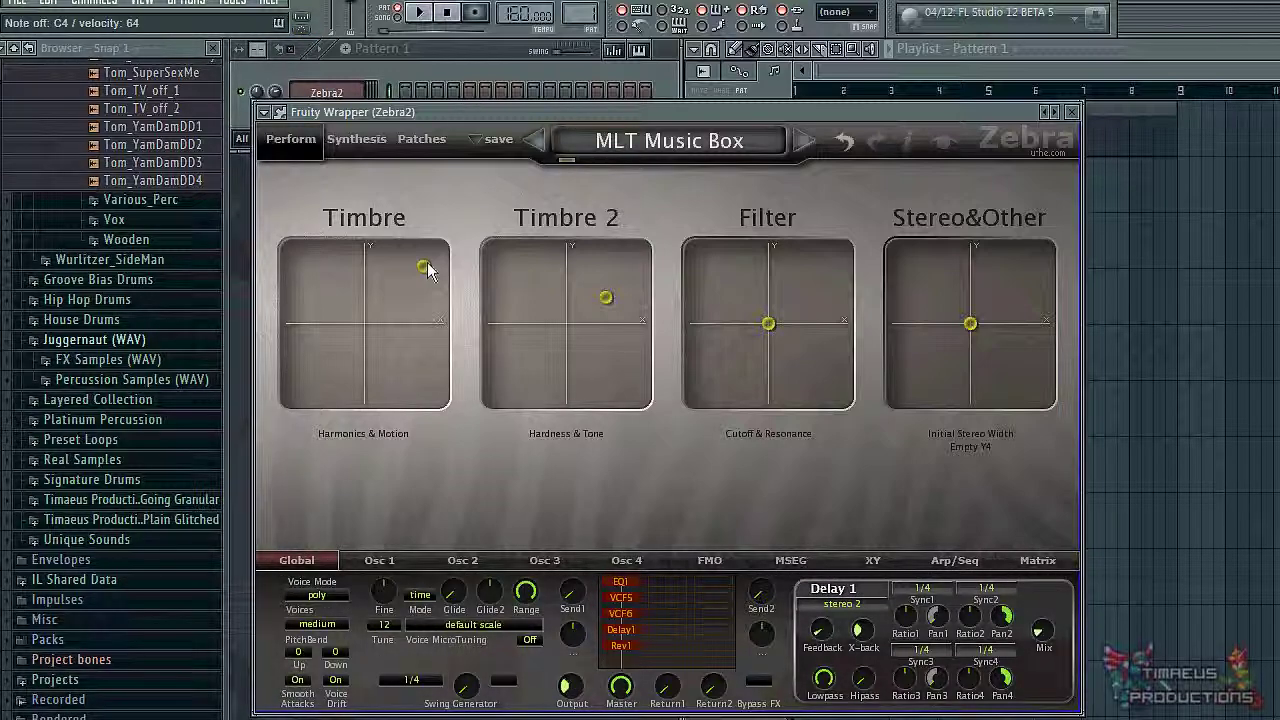
Step: Open the Zebra2 channel's piano roll and arm recording
right_click(361, 92)
click(387, 93)
click(480, 16)
click(930, 593)
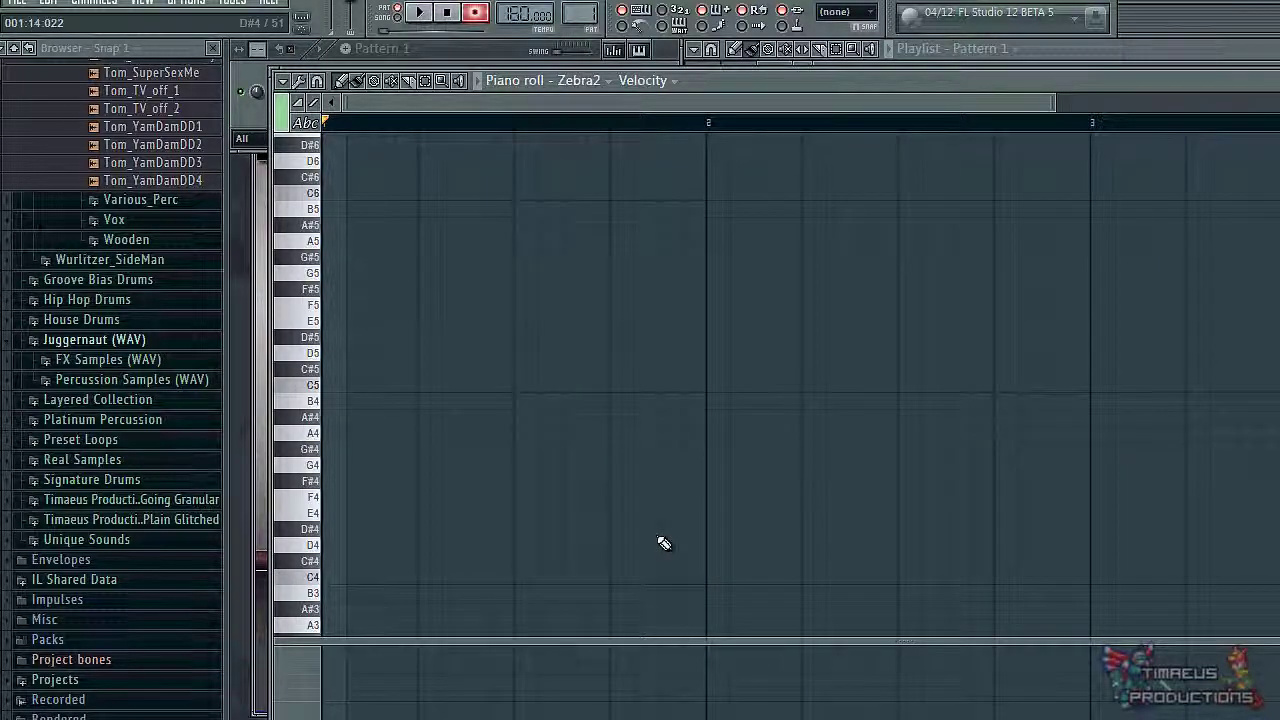
key(space)
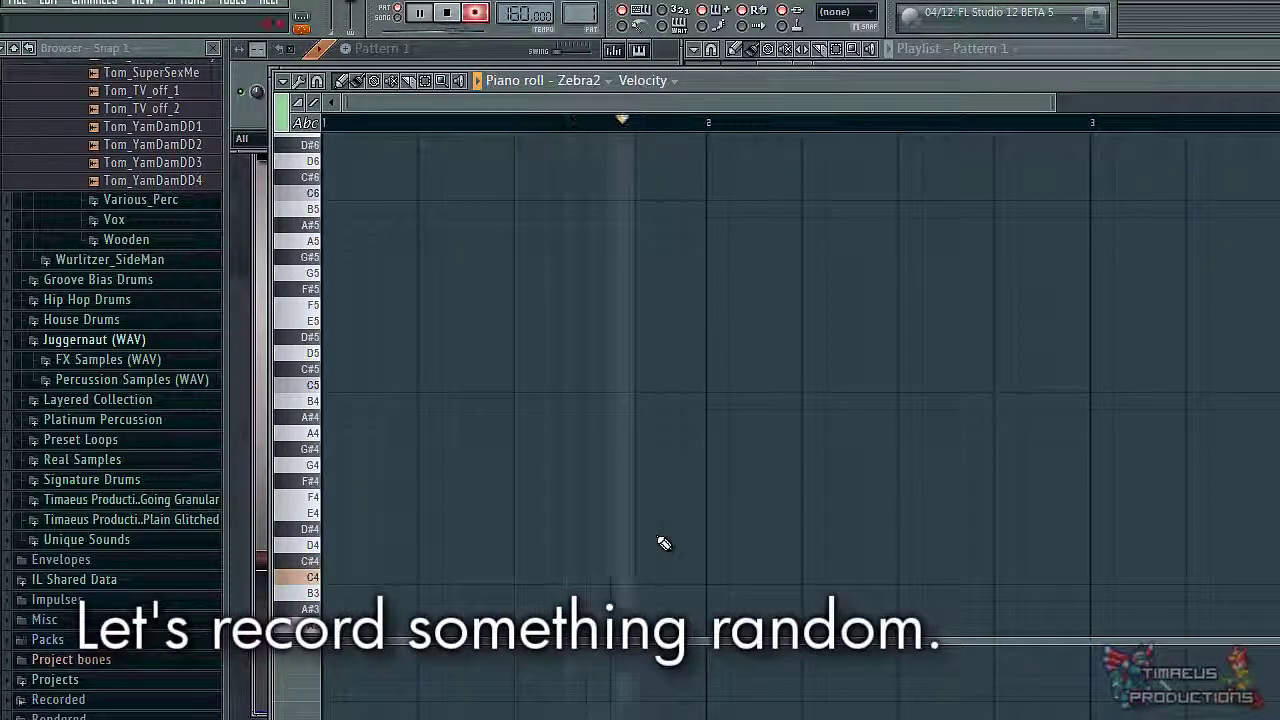
key(space)
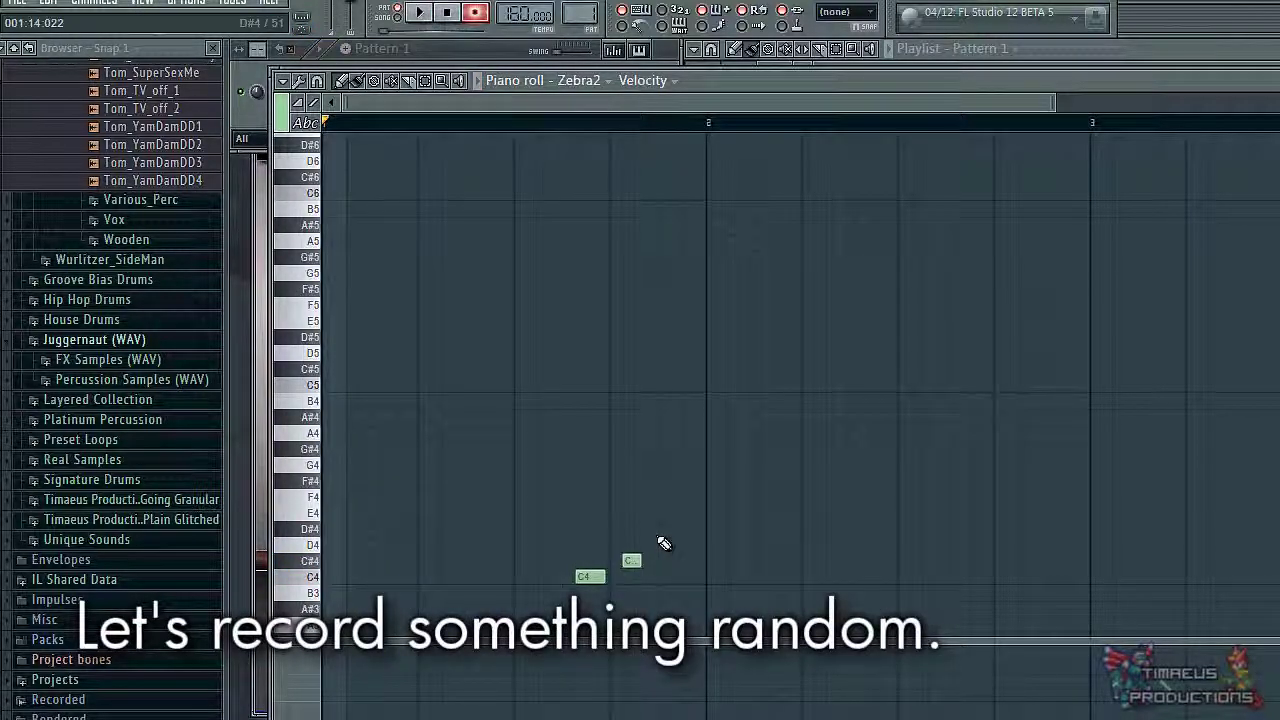
key(ctrl+z)
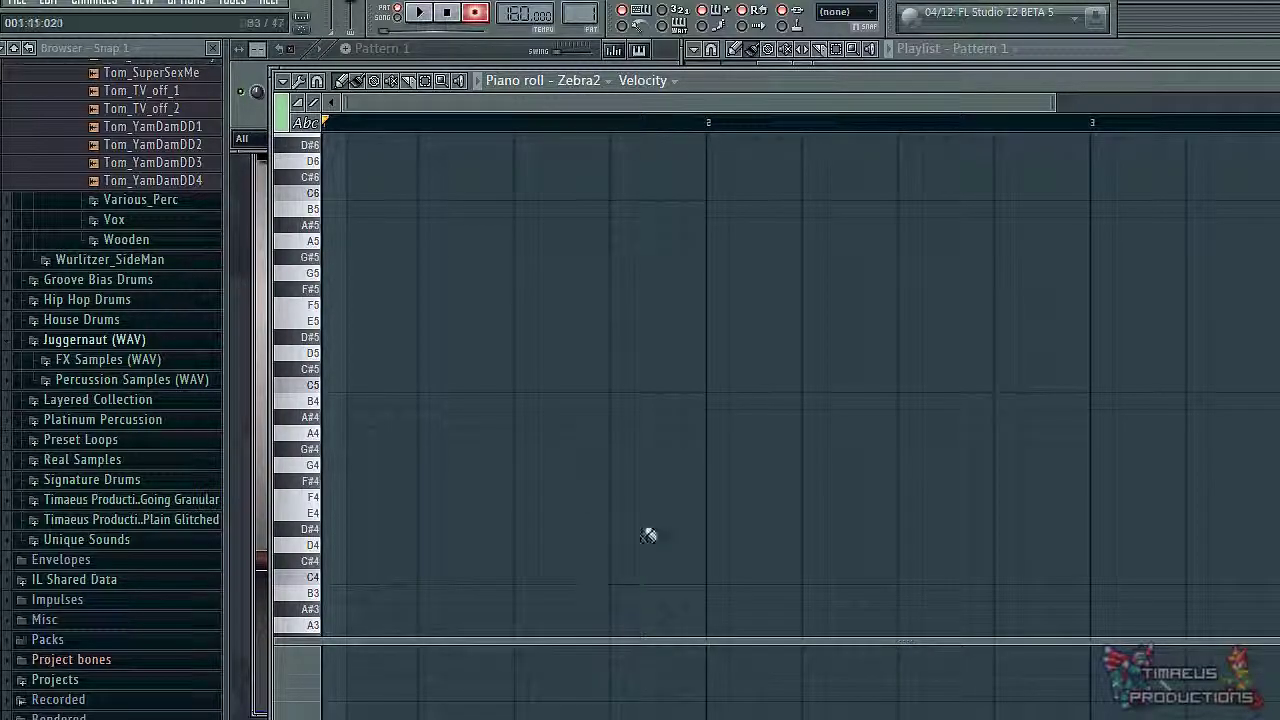
Step: Record an improvised melody with pitch bends and modulation wheel moves into the playlist's Pattern 1 clip over eight bars in song mode
click(1237, 68)
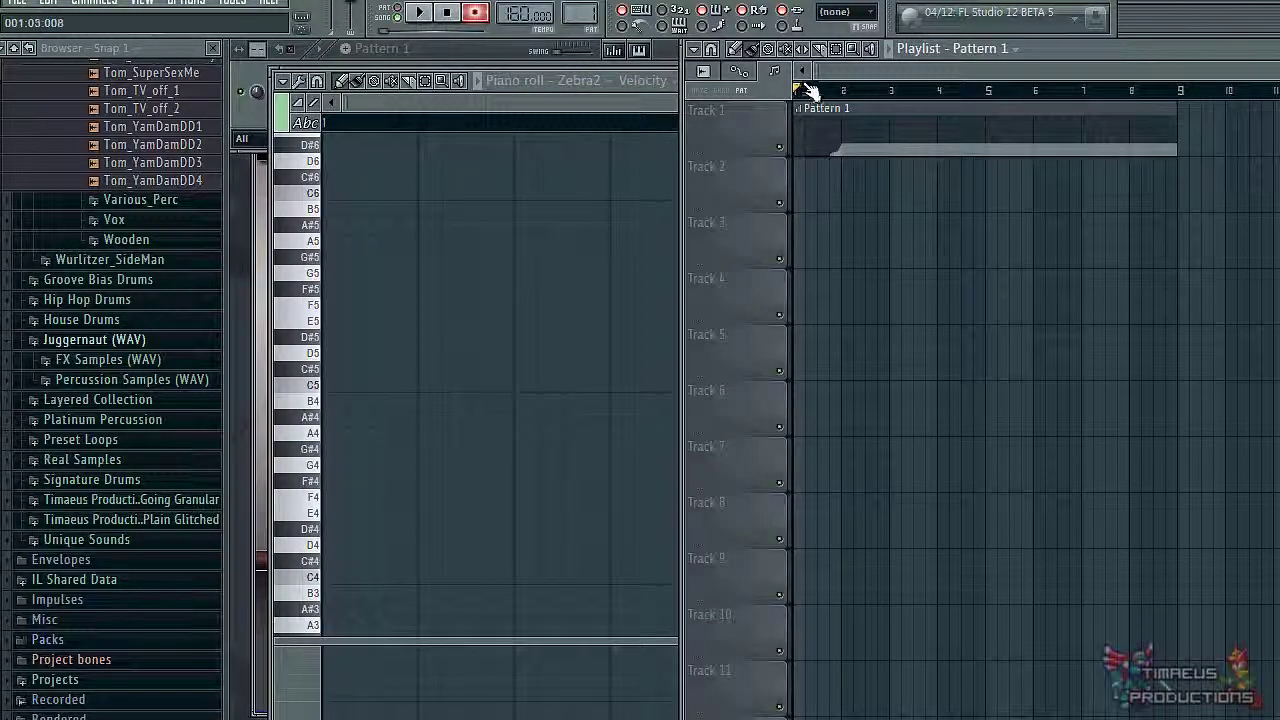
key(space)
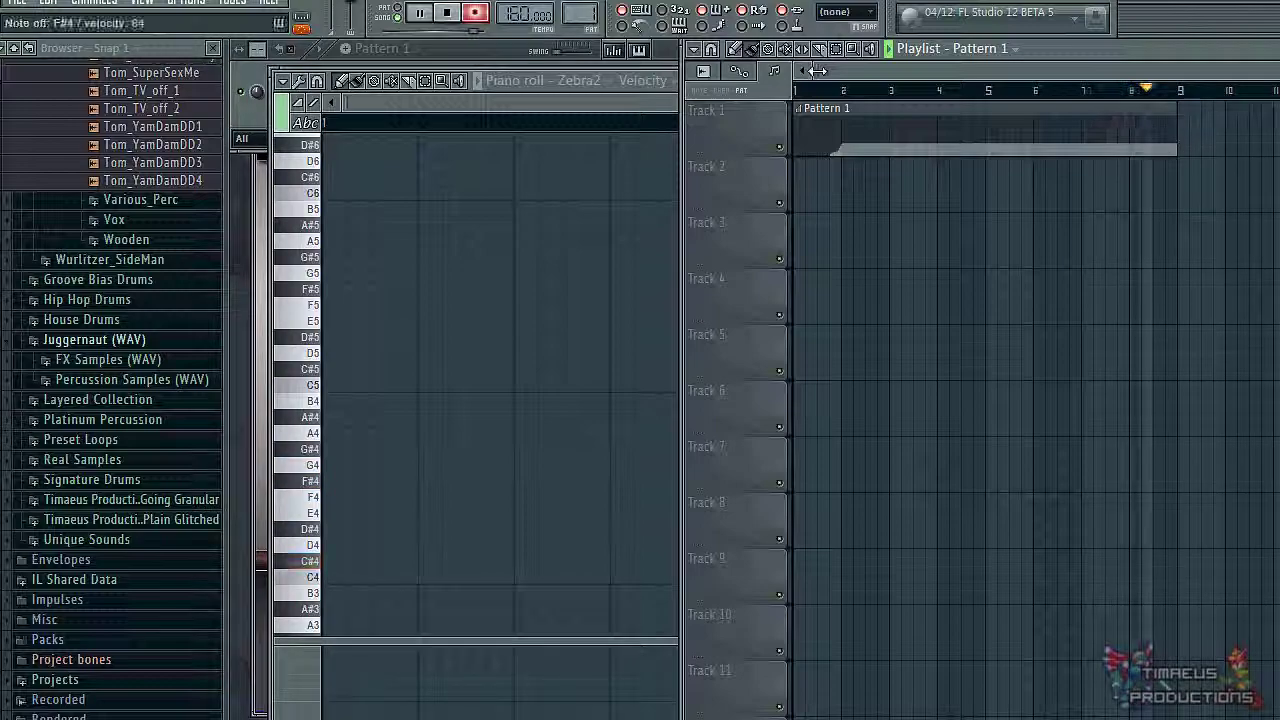
key(space)
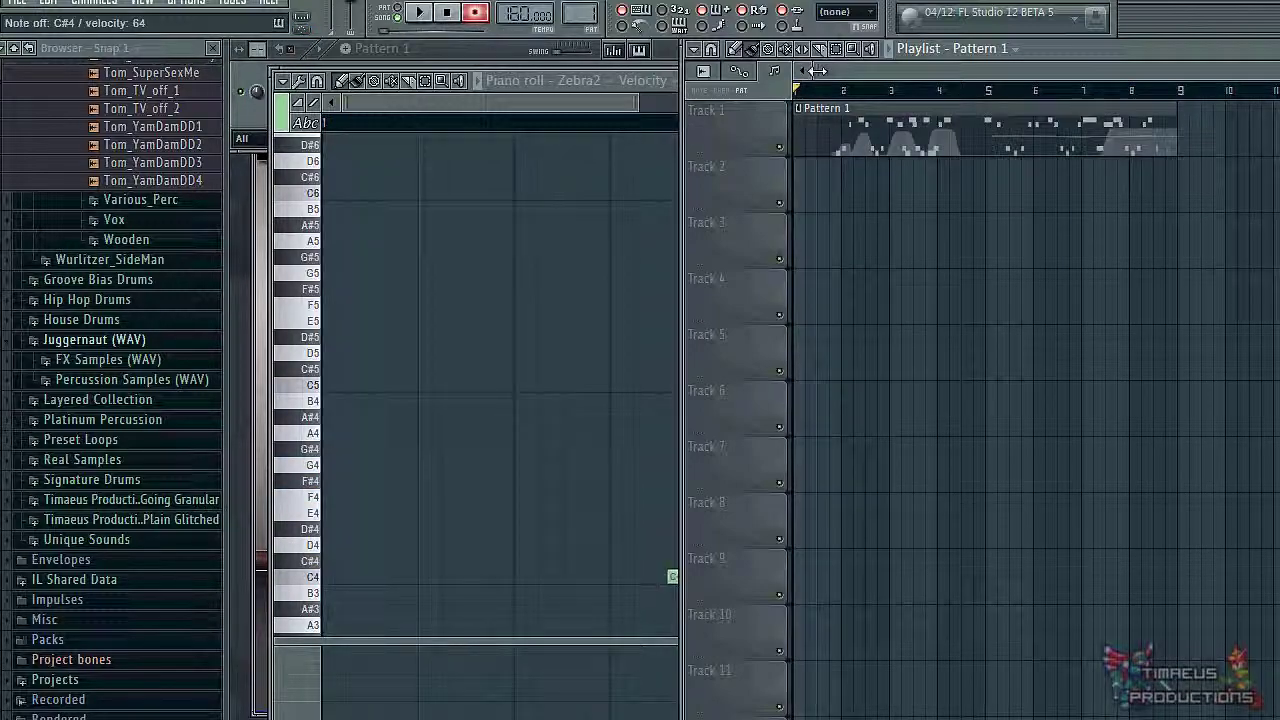
Step: Open the recorded Pattern 1 clip in the piano roll and quantize all of its notes with the Default groove template
key(space)
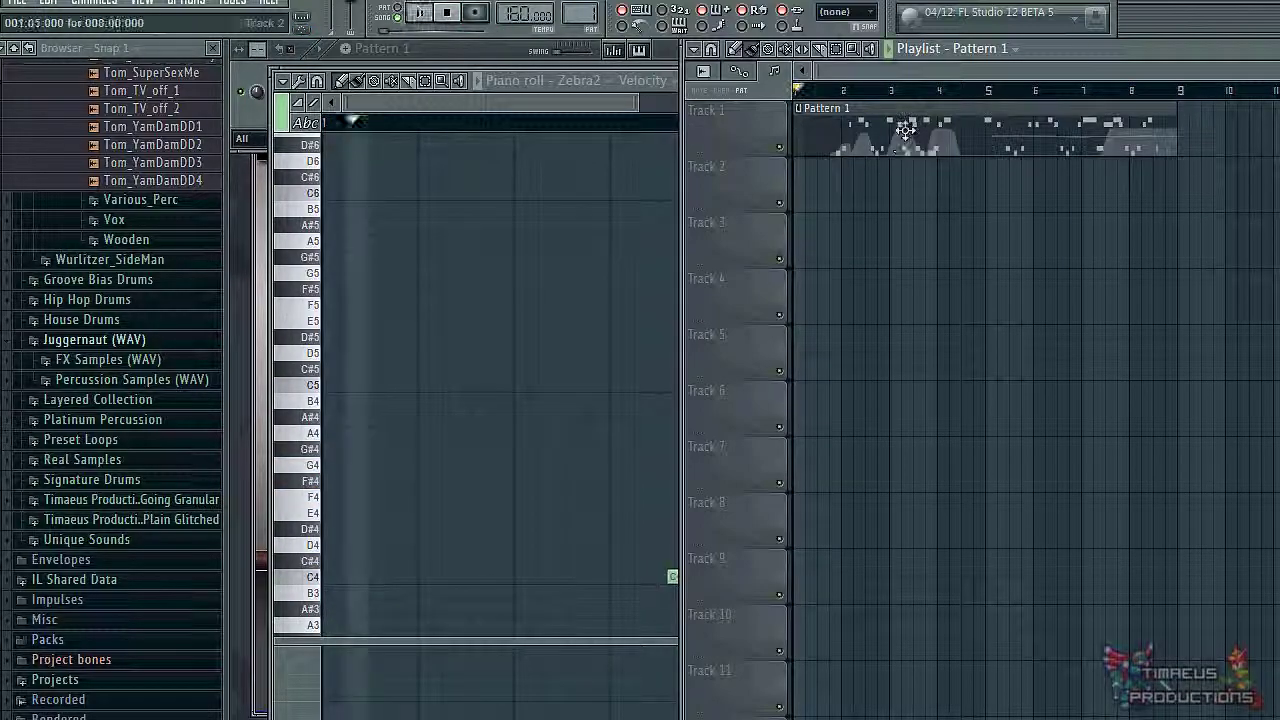
double_click(907, 130)
scroll(677, 538, down, 5)
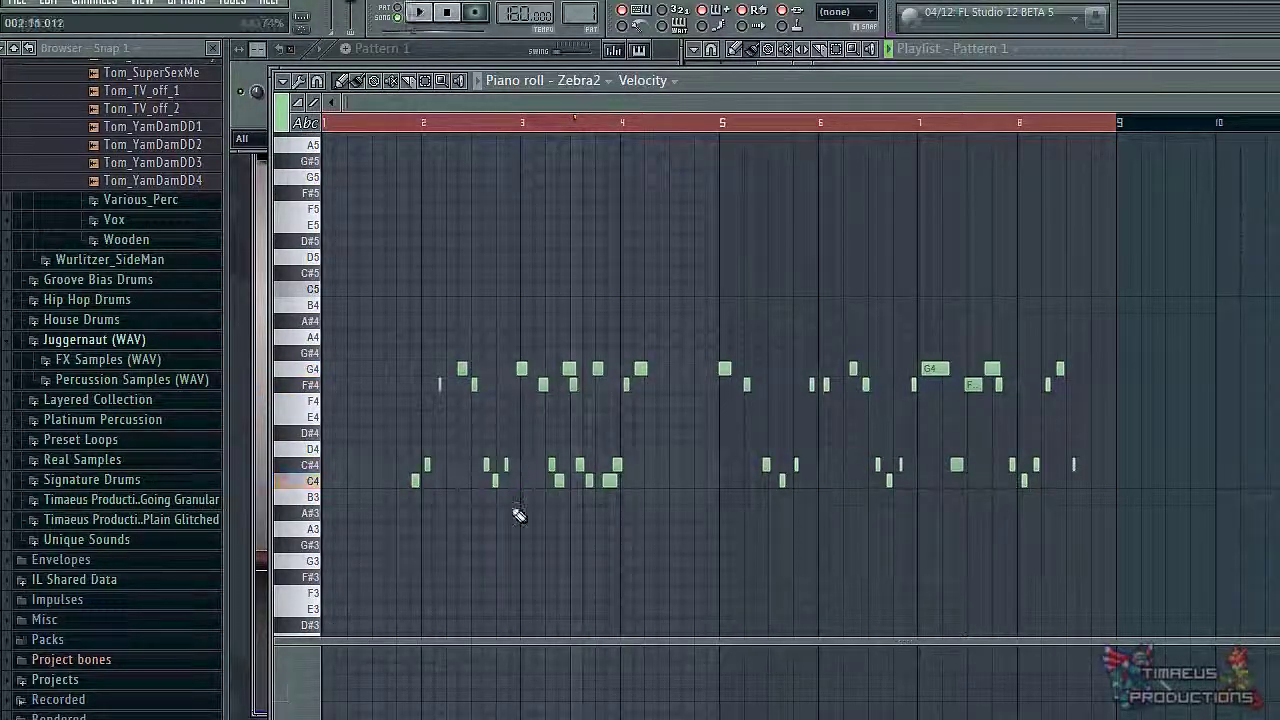
key(ctrl+a)
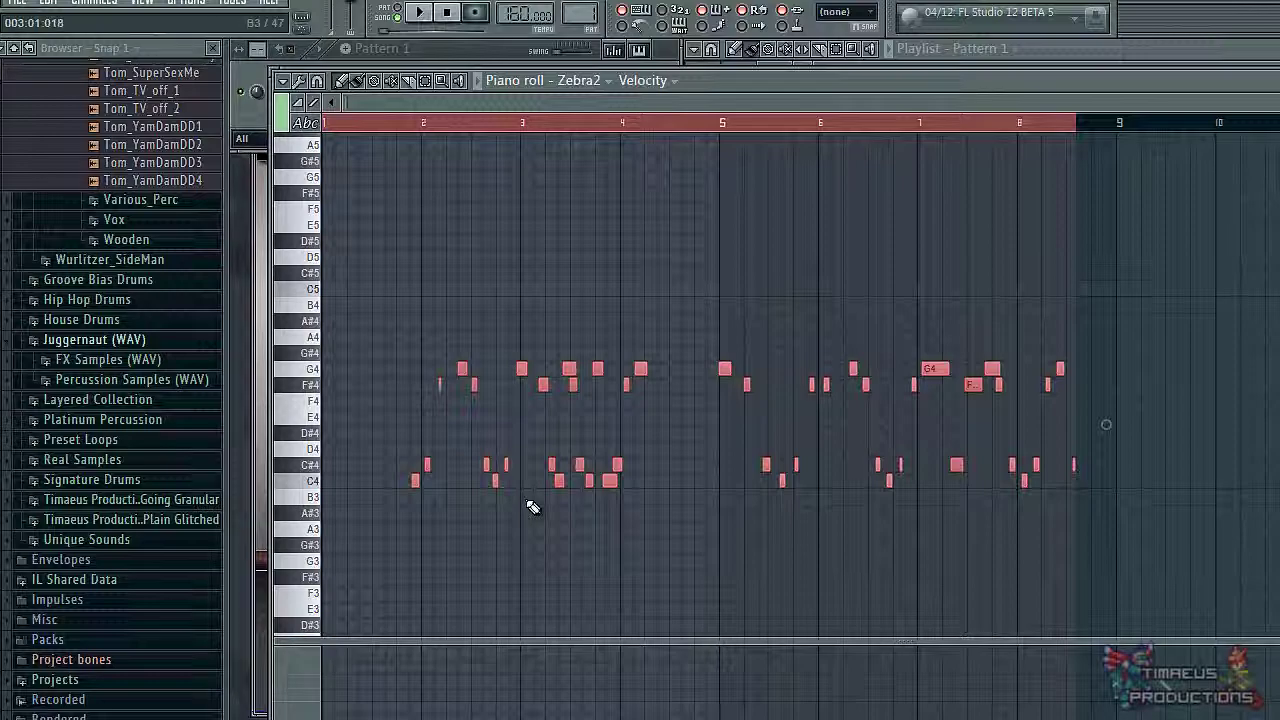
key(alt+q)
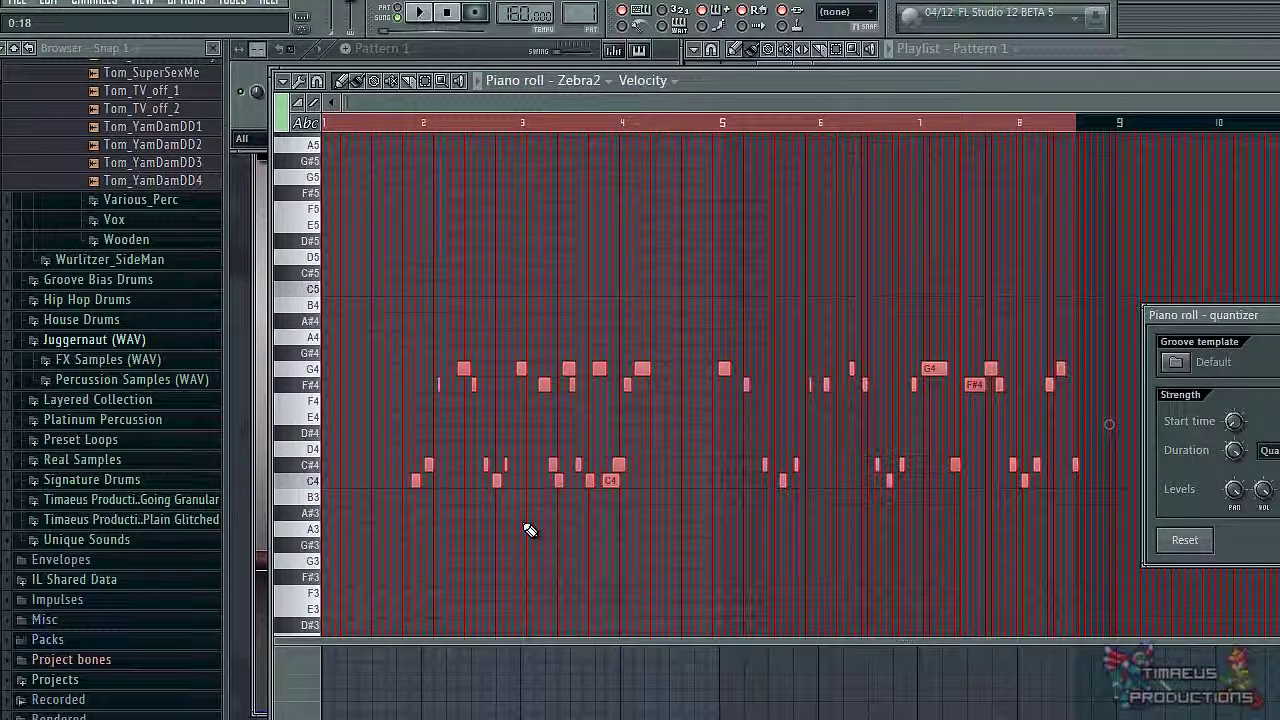
key(Return)
Step: Play back the pattern with the Channel pitch events displayed, and reposition the piano roll so the event lane is in view
key(space)
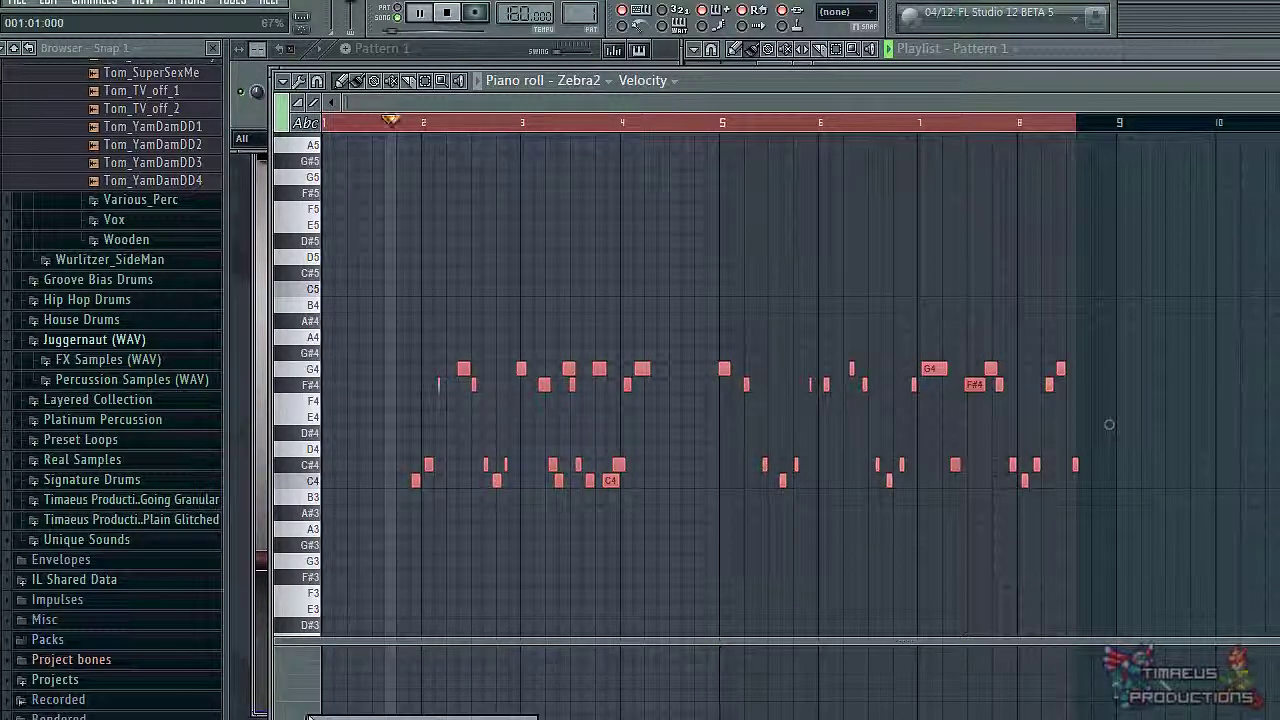
click(400, 719)
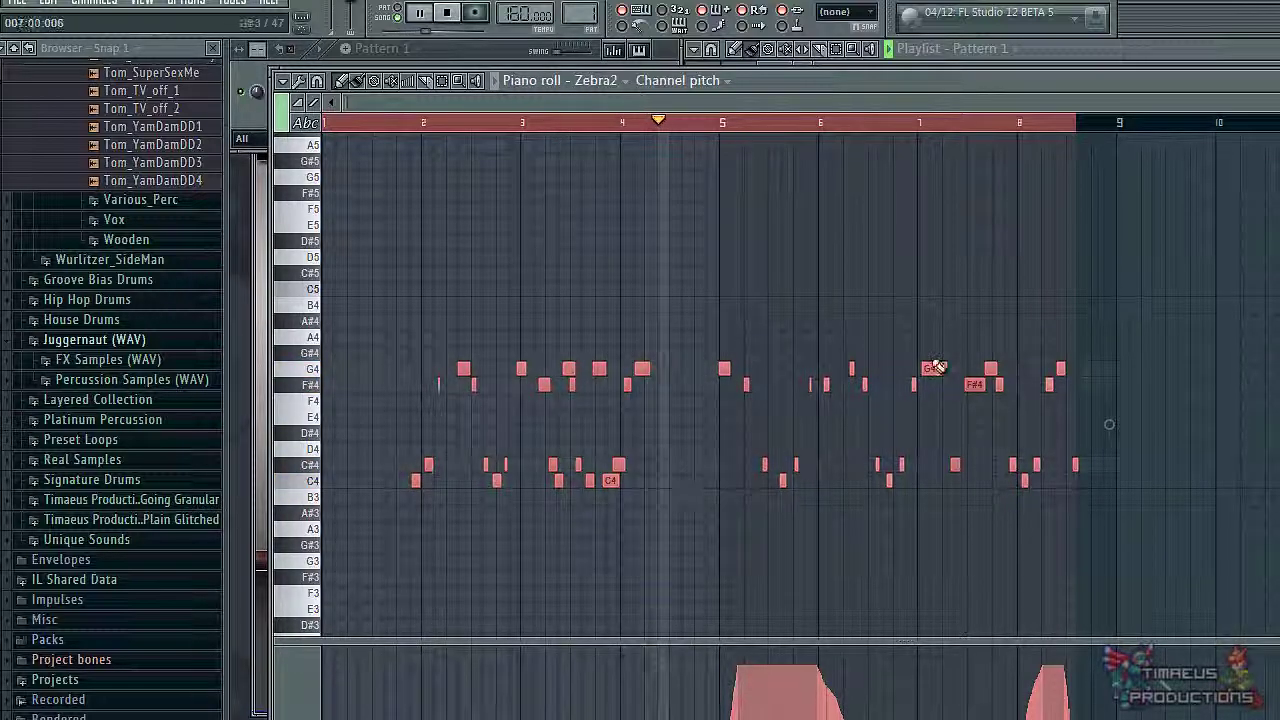
double_click(900, 86)
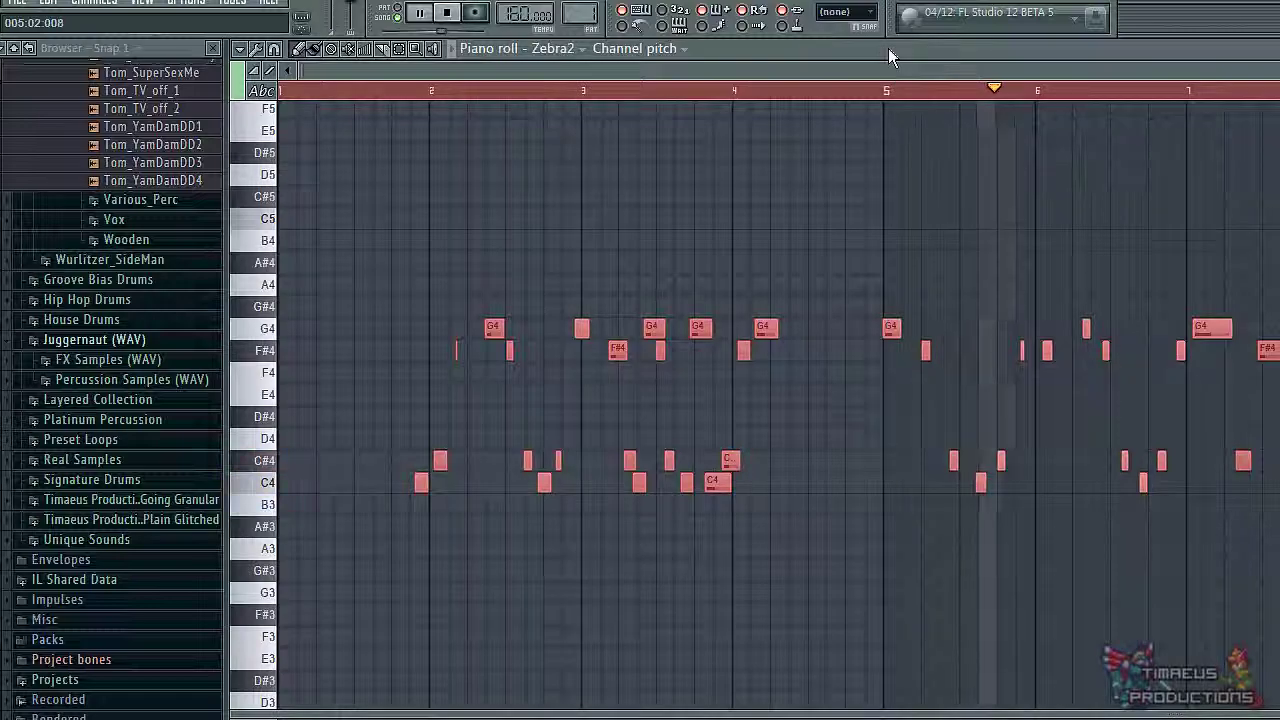
double_click(887, 44)
drag(897, 78, 889, 36)
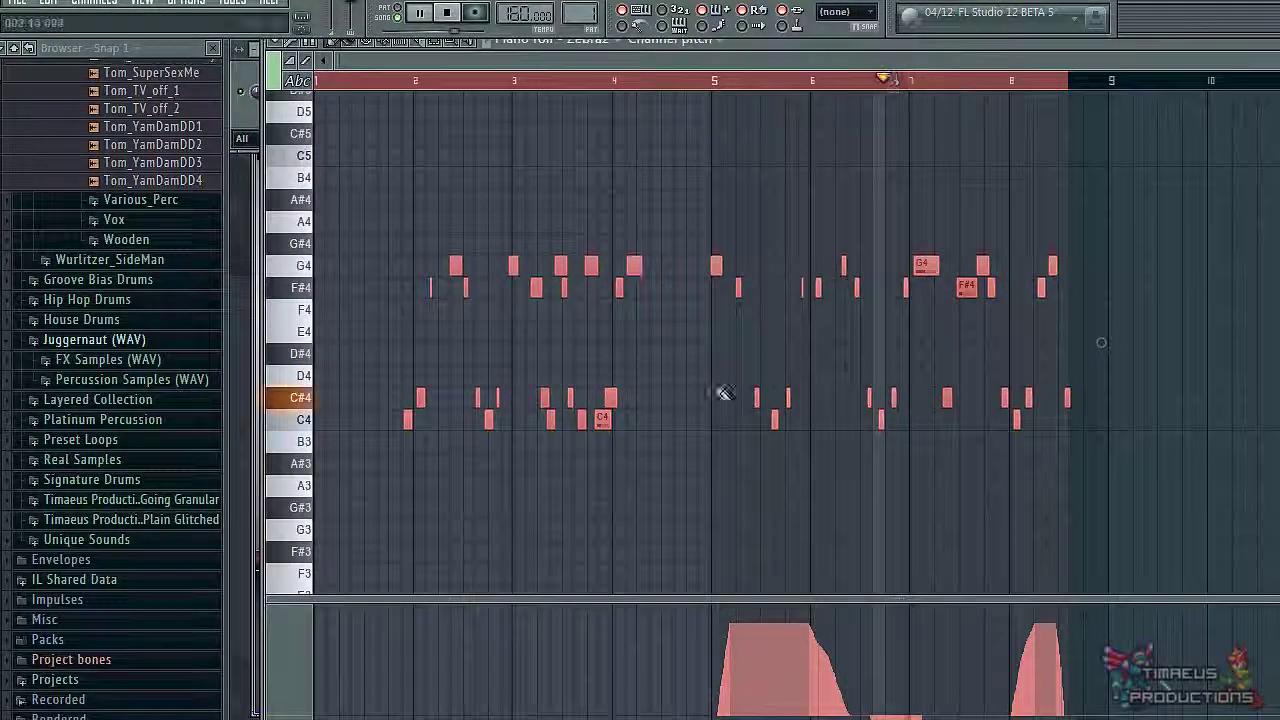
Step: Display the recorded MIDI CC #1 (Modulation wheel) events beneath the Zebra2 notes
right_click(296, 652)
click(400, 718)
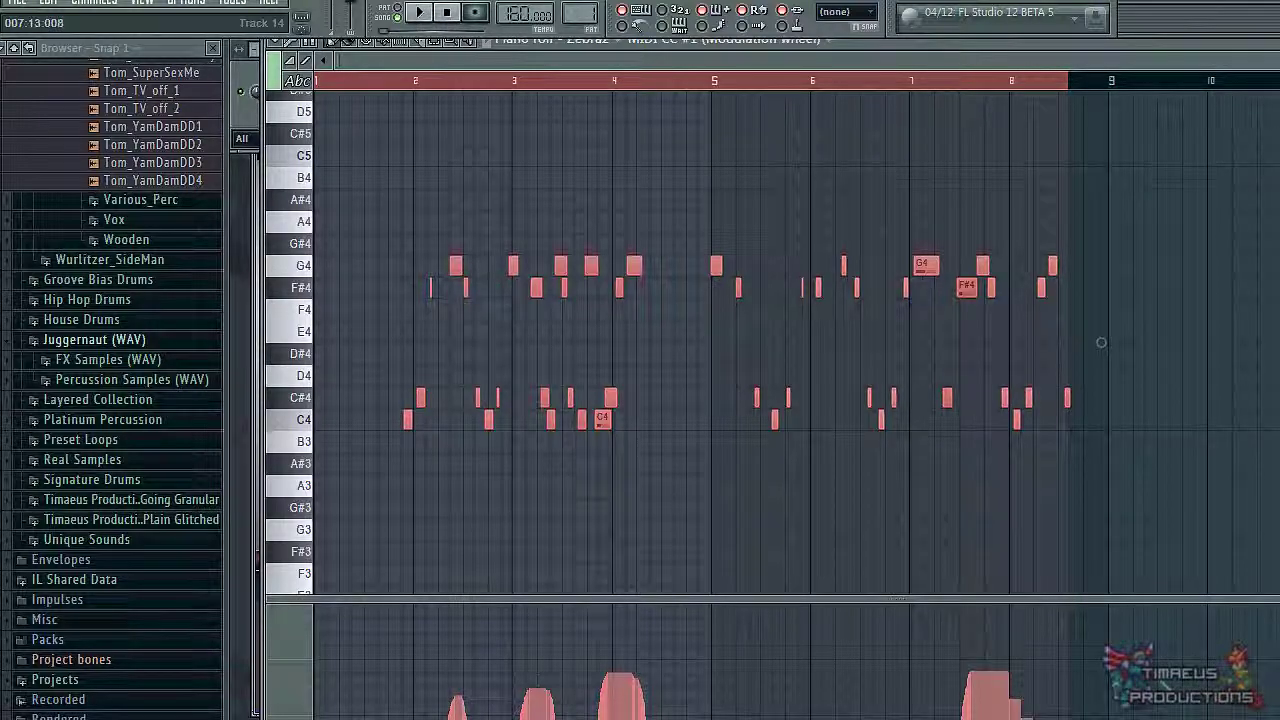
key(super)
key(super)
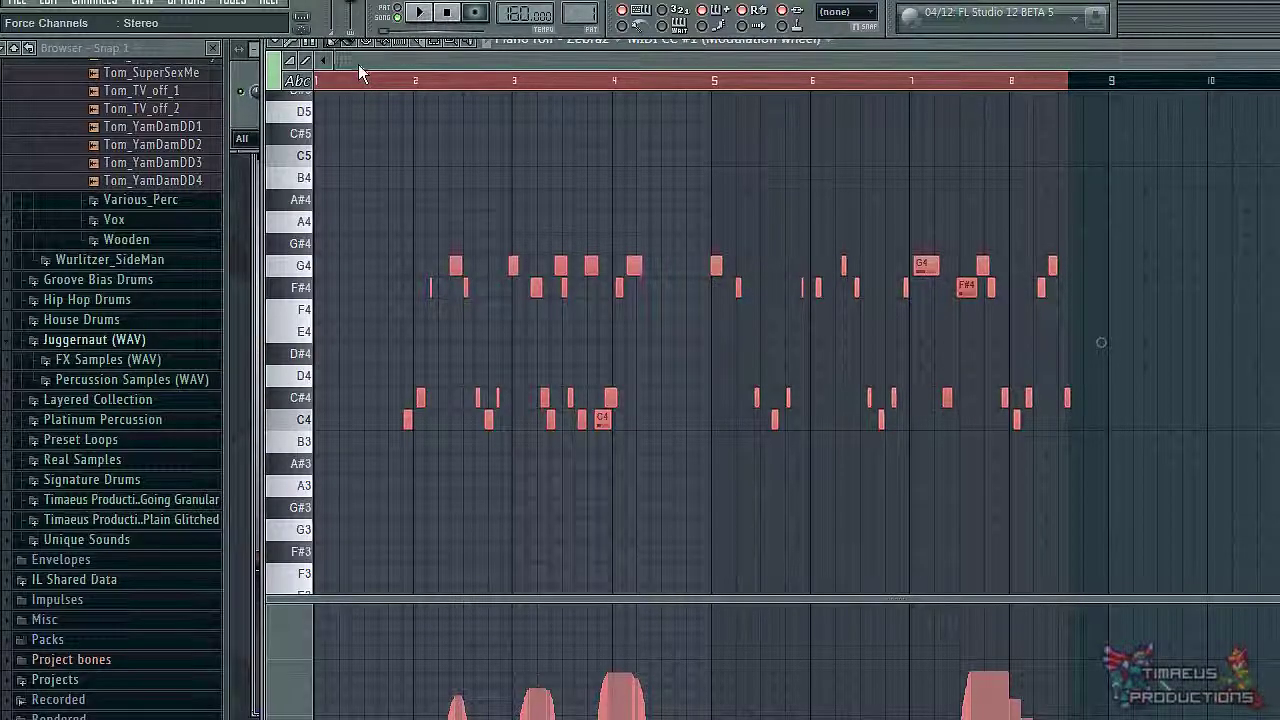
Step: During playback, draw broad humps in the MIDI CC #1 (Modulation wheel) events around bars 3 to 4 and bars 5 to 7
key(space)
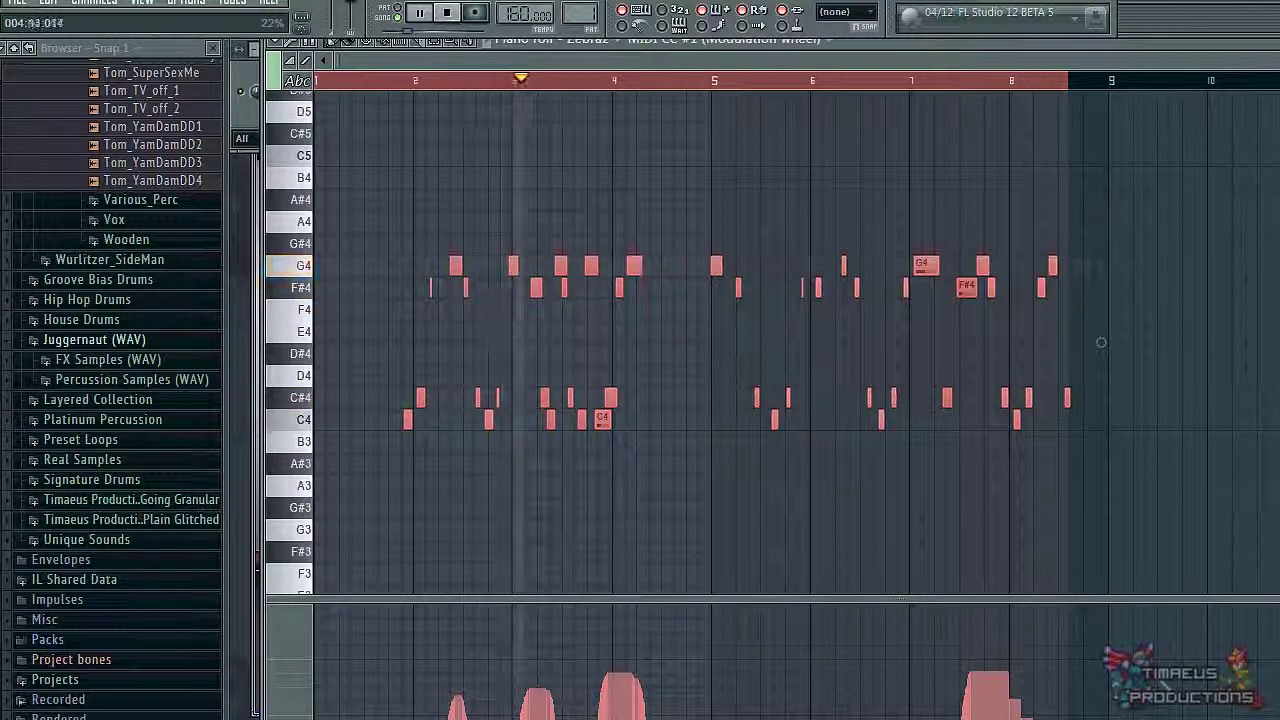
key(super)
key(super)
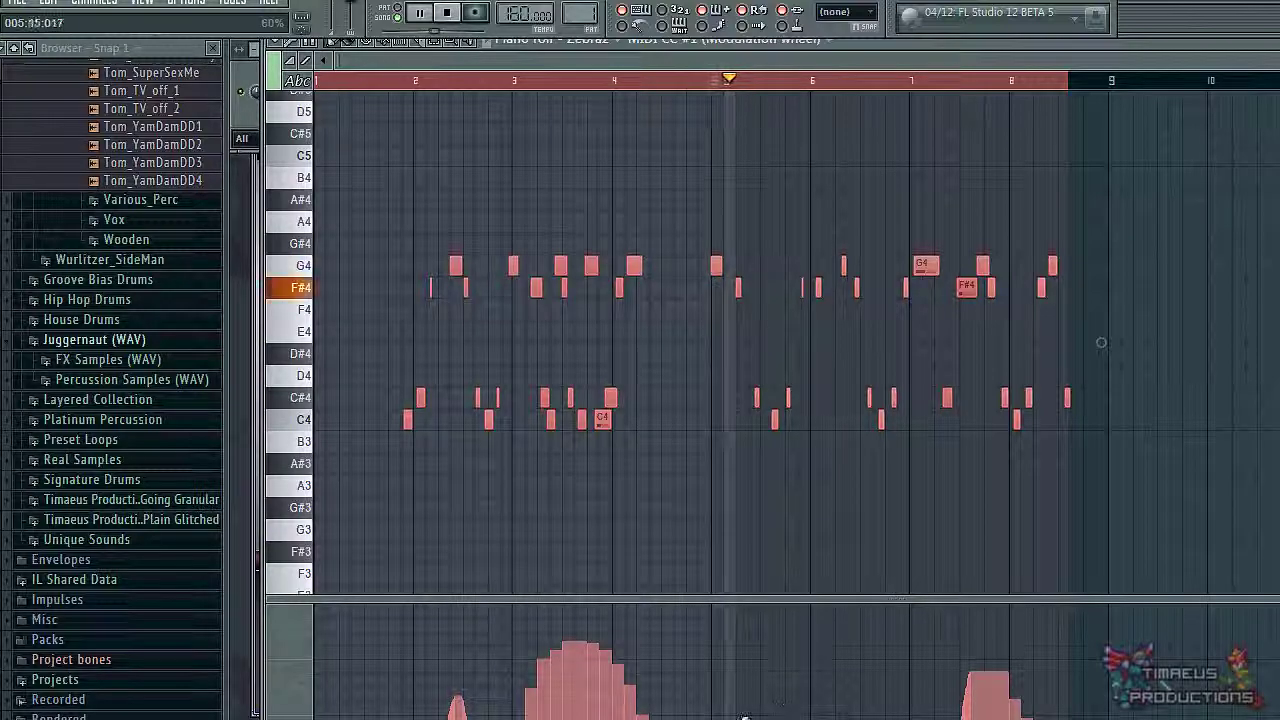
drag(740, 711, 840, 617)
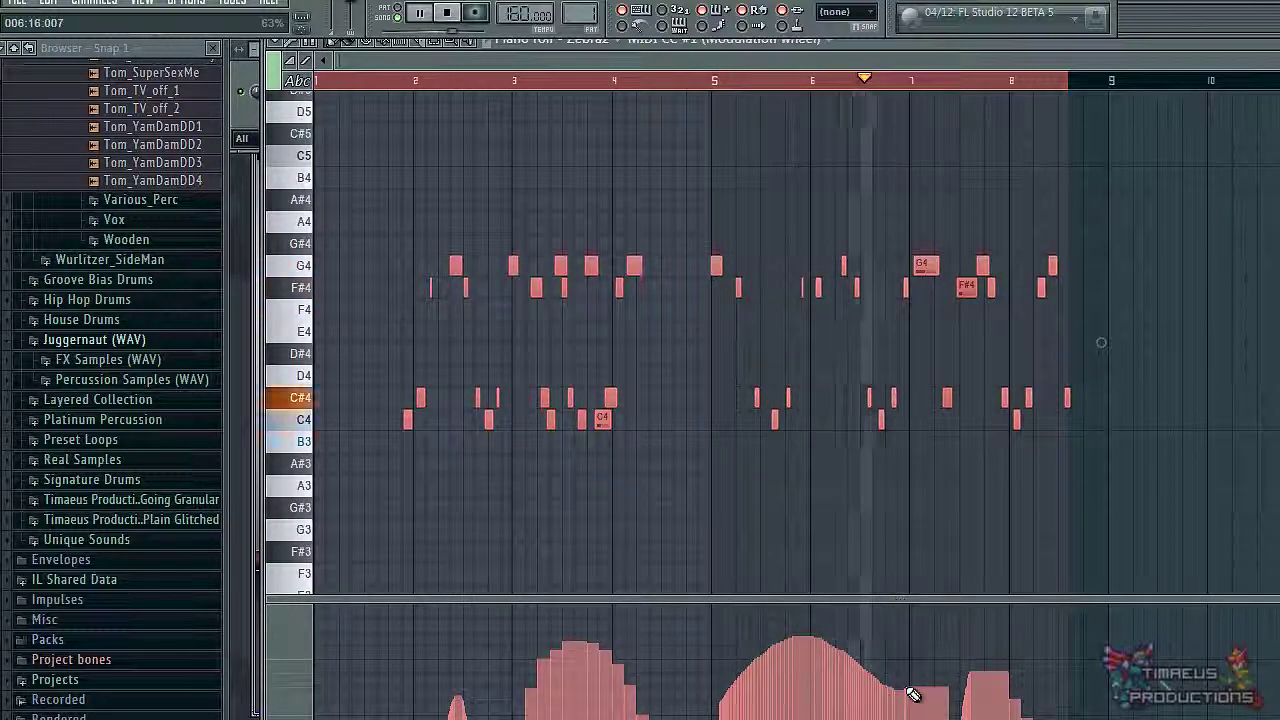